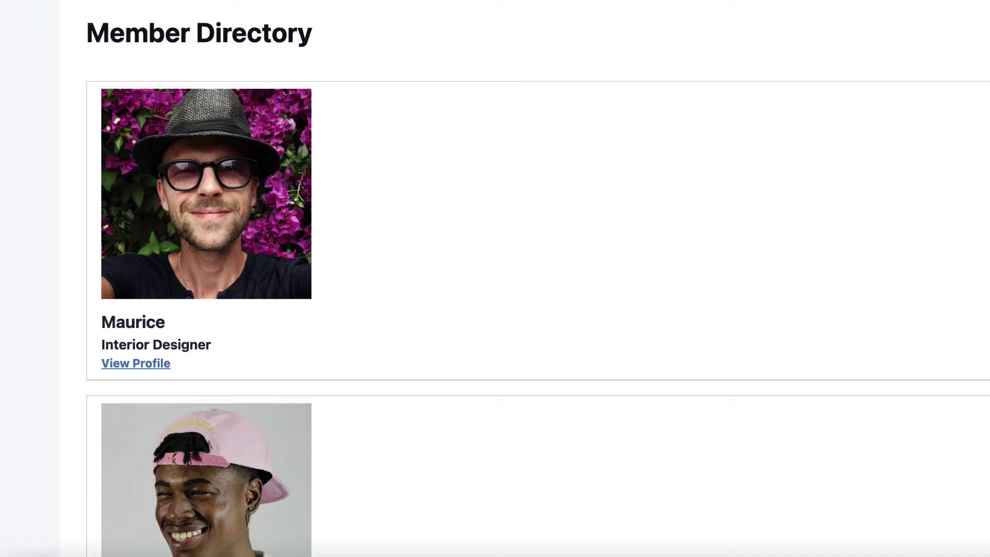
Scroll through the Member Directory View editor and the GravityKit article on multi-column List Views.
{"action": "scroll", "coordinate": [537, 278], "scroll_direction": "down", "scroll_amount": 12}
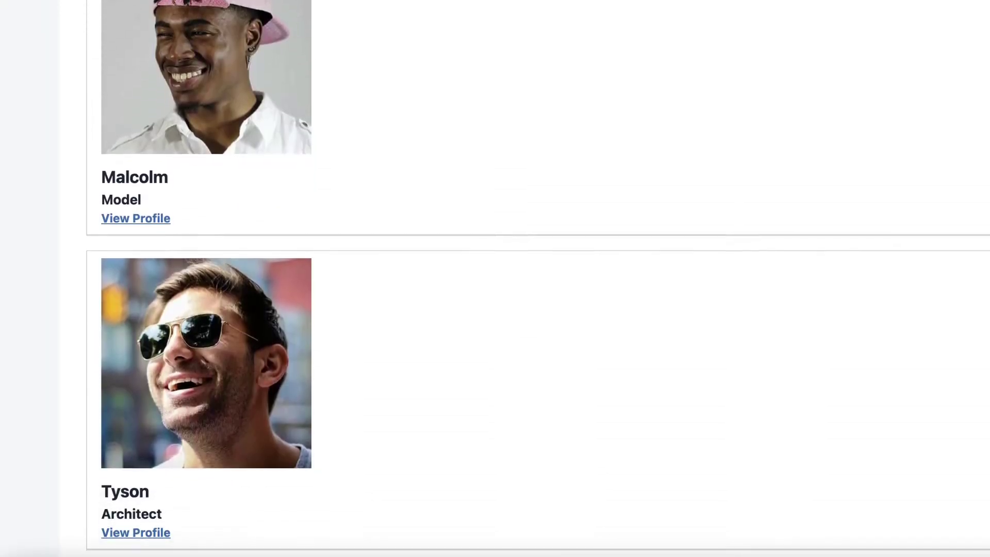
{"action": "scroll", "coordinate": [538, 278], "scroll_direction": "down", "scroll_amount": 9}
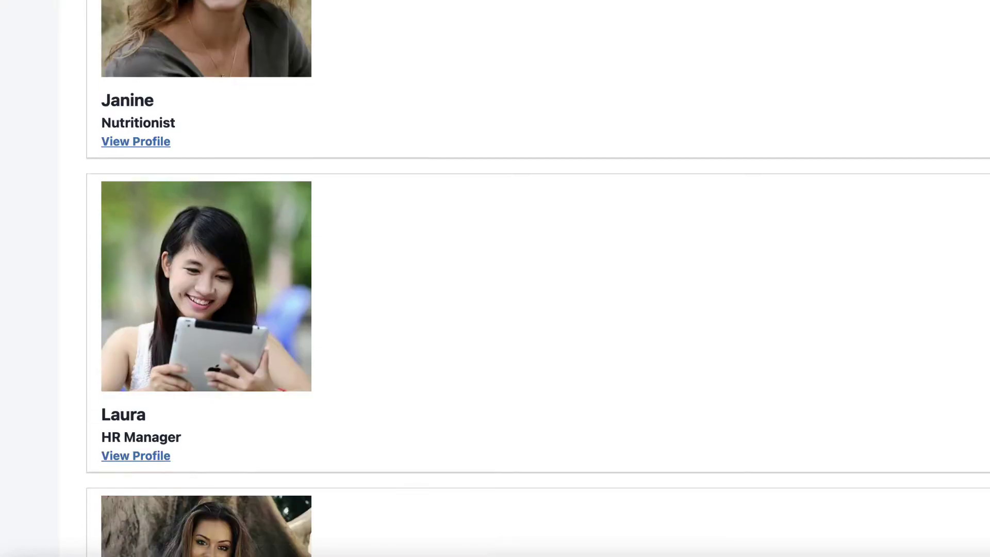
{"action": "scroll", "coordinate": [538, 279], "scroll_direction": "up", "scroll_amount": 6}
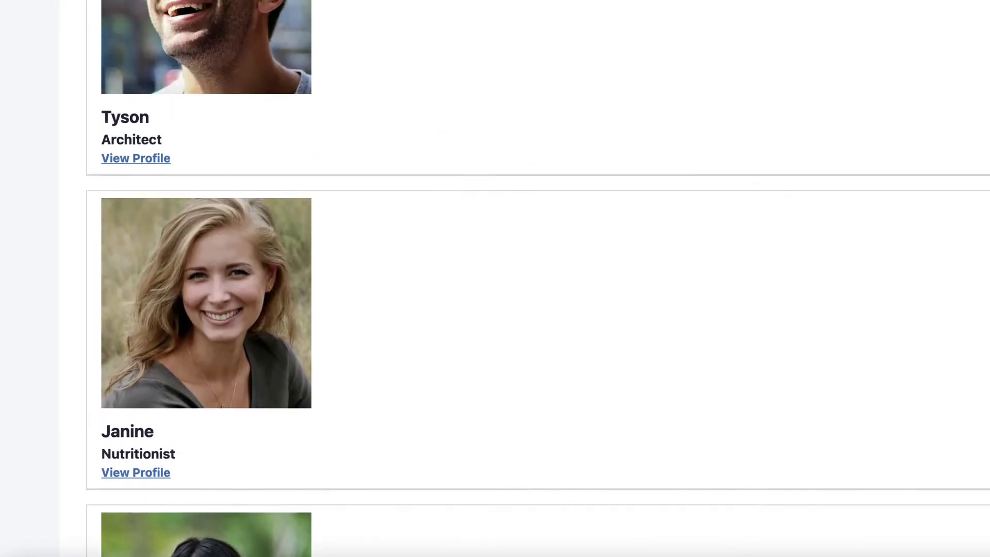
{"action": "scroll", "coordinate": [538, 278], "scroll_direction": "up", "scroll_amount": 6}
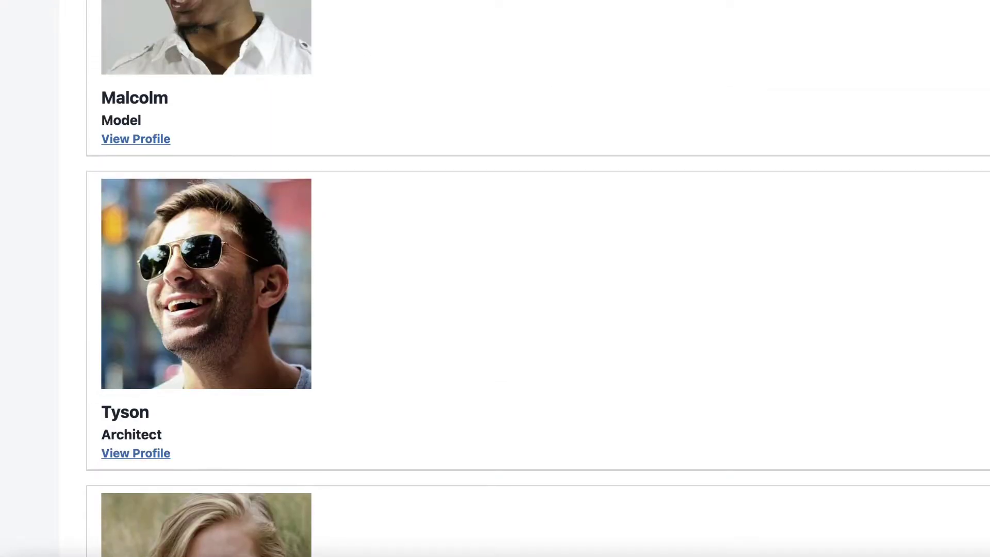
{"action": "scroll", "coordinate": [538, 279], "scroll_direction": "up", "scroll_amount": 5}
{"action": "scroll", "coordinate": [538, 278], "scroll_direction": "down", "scroll_amount": 20}
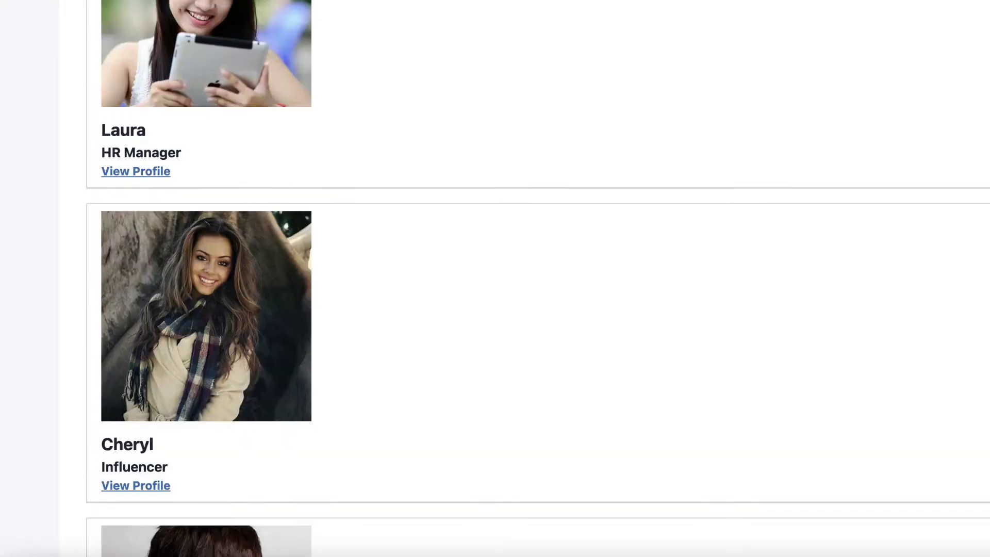
{"action": "scroll", "coordinate": [538, 278], "scroll_direction": "down", "scroll_amount": 7}
{"action": "scroll", "coordinate": [538, 278], "scroll_direction": "down", "scroll_amount": 7}
{"action": "scroll", "coordinate": [538, 279], "scroll_direction": "up", "scroll_amount": 20}
{"action": "scroll", "coordinate": [538, 278], "scroll_direction": "up", "scroll_amount": 10}
{"action": "scroll", "coordinate": [538, 279], "scroll_direction": "up", "scroll_amount": 8}
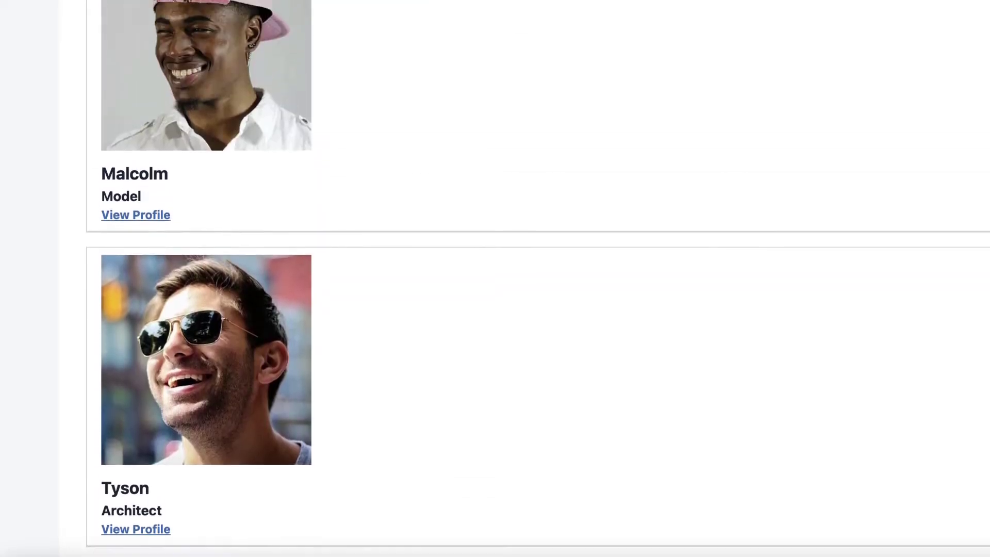
{"action": "scroll", "coordinate": [538, 279], "scroll_direction": "up", "scroll_amount": 5}
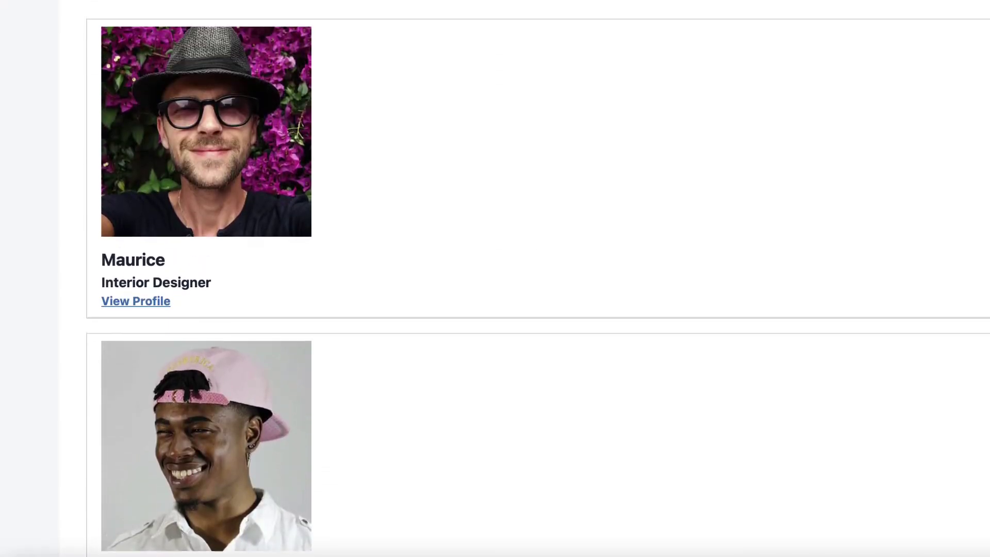
{"action": "scroll", "coordinate": [537, 279], "scroll_direction": "up", "scroll_amount": 3}
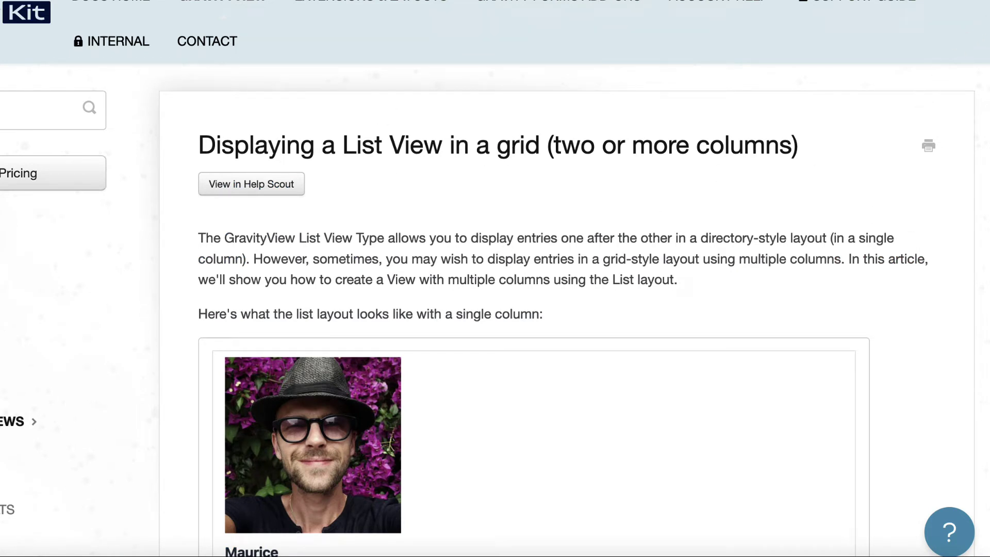
Scroll the grid article down to its flex-wrap CSS code blocks.
{"action": "scroll", "coordinate": [567, 310], "scroll_direction": "down", "scroll_amount": 20}
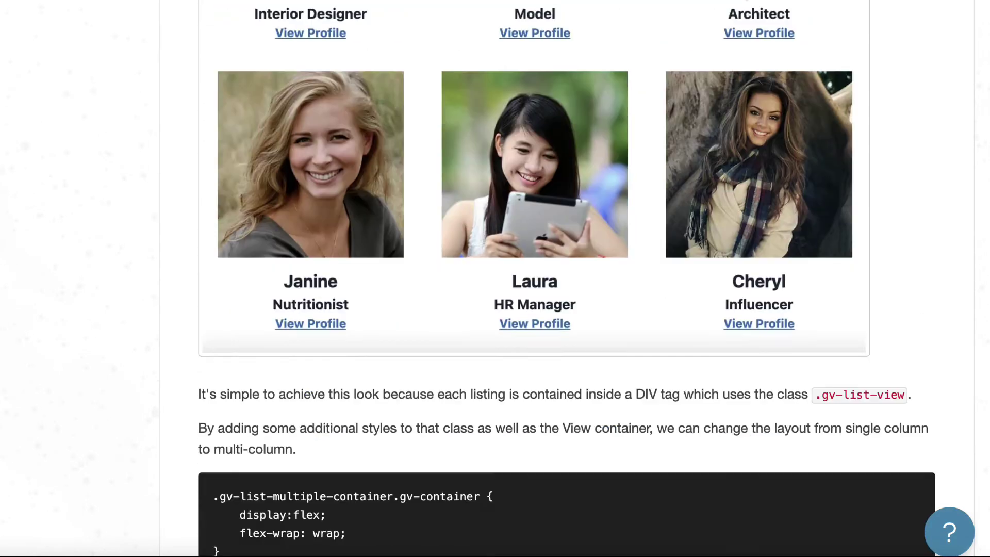
{"action": "scroll", "coordinate": [567, 279], "scroll_direction": "down", "scroll_amount": 5}
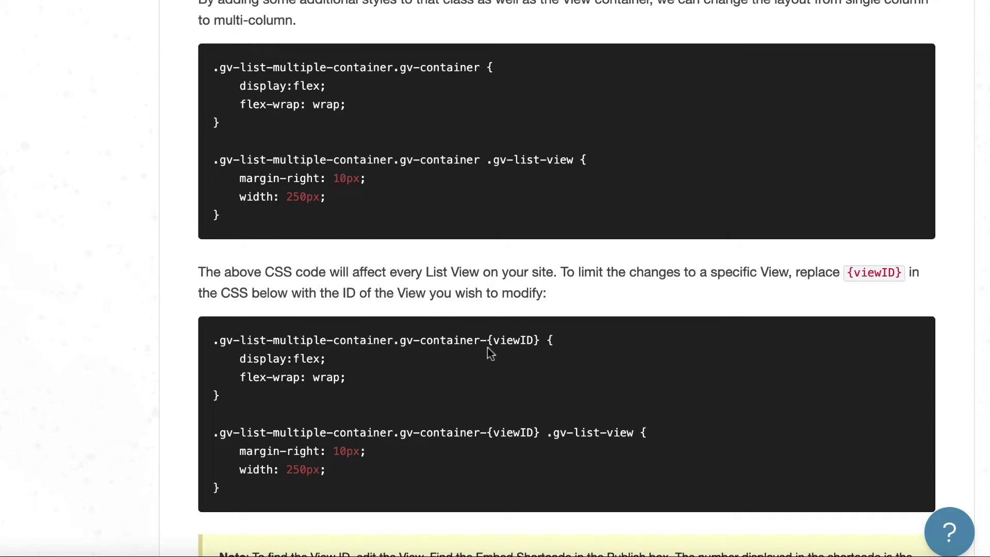
Copy the View-specific flex-wrap CSS block containing the {viewID} placeholder.
{"action": "left_click_drag", "start_coordinate": [539, 341], "coordinate": [487, 341]}
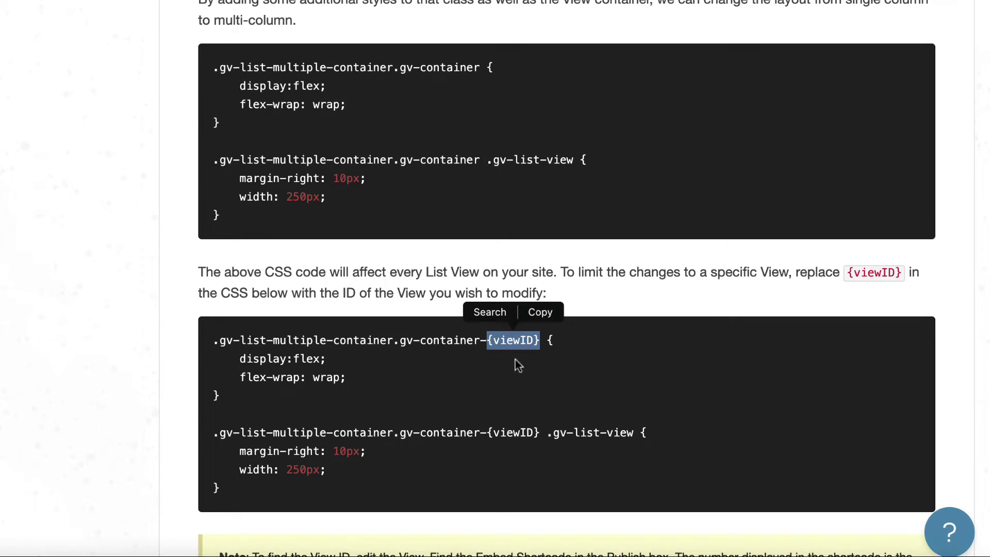
{"action": "left_click", "coordinate": [604, 353]}
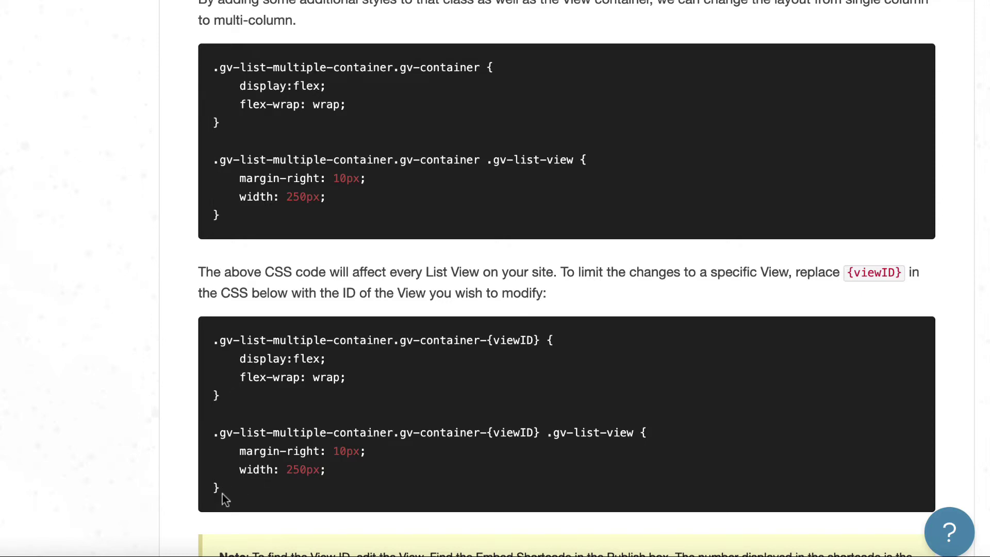
{"action": "left_click_drag", "start_coordinate": [222, 493], "coordinate": [211, 339]}
{"action": "key", "text": "ctrl+c"}
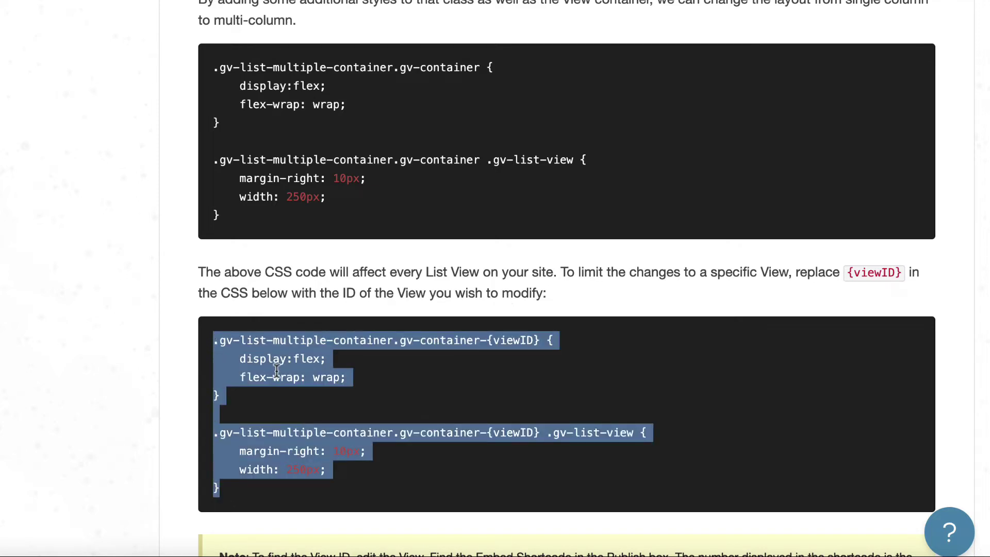
{"action": "left_click", "coordinate": [356, 384]}
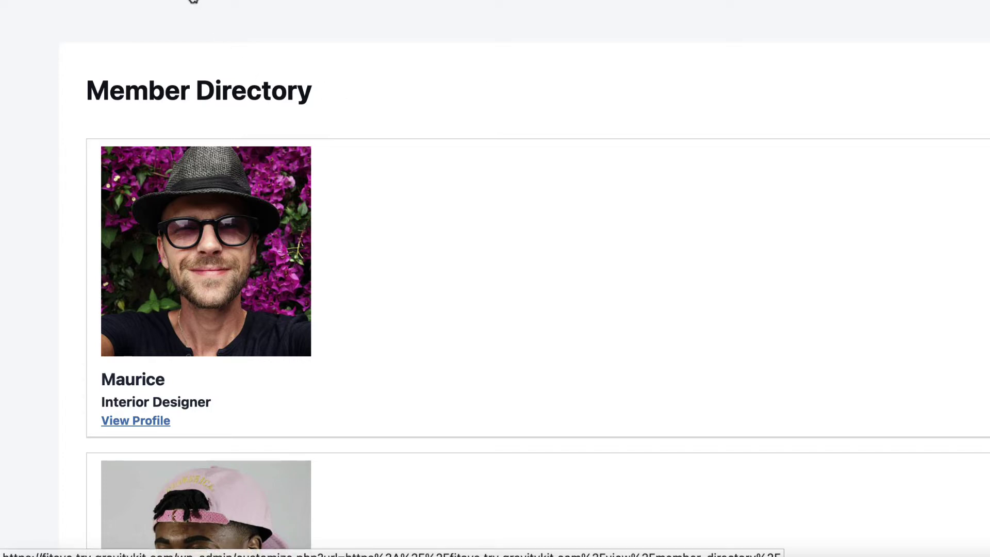
Launch the Customizer for the Member Directory page and scroll its sidebar options.
{"action": "left_click", "coordinate": [193, 1]}
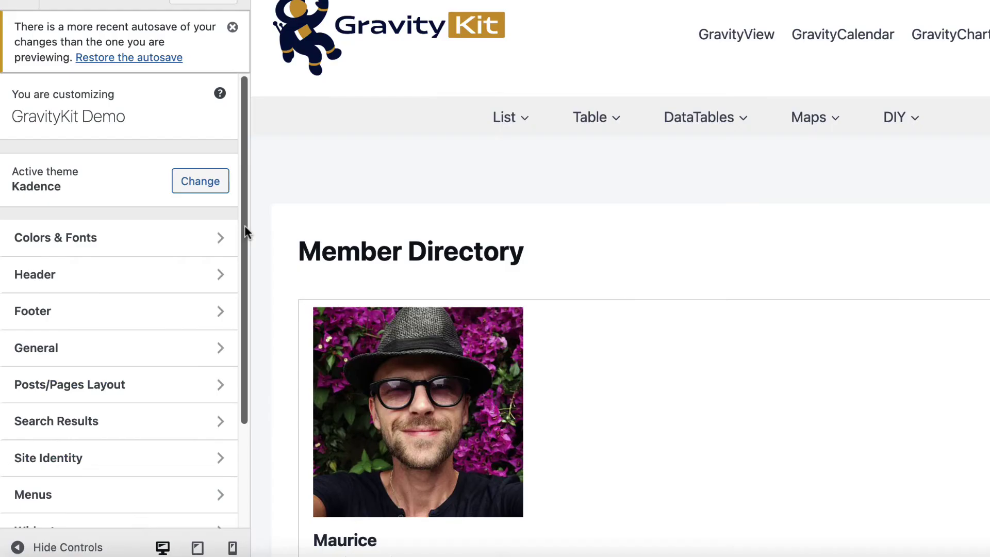
{"action": "scroll", "coordinate": [245, 229], "scroll_direction": "down", "scroll_amount": 3}
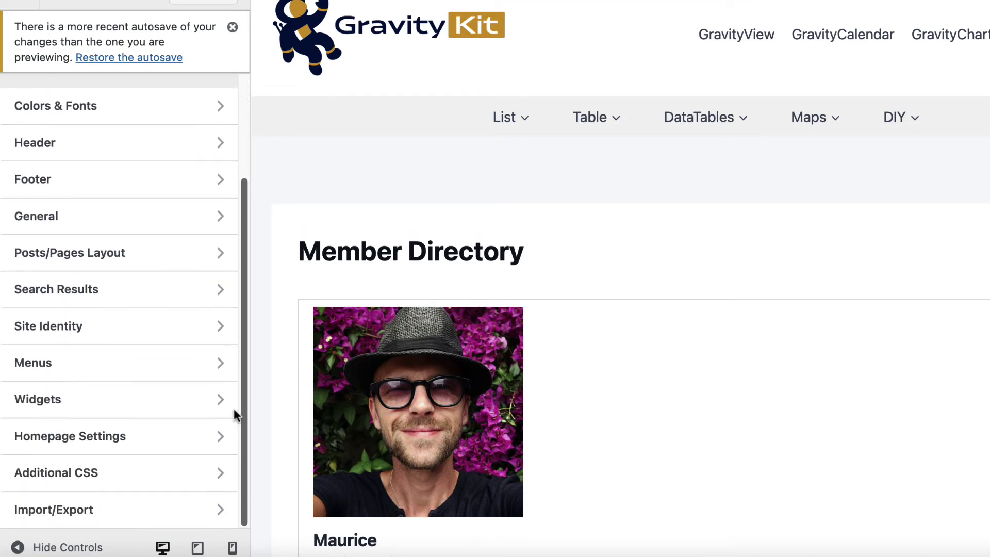
Paste the copied grid CSS at the top of Additional CSS, above the existing rules.
{"action": "left_click", "coordinate": [90, 482]}
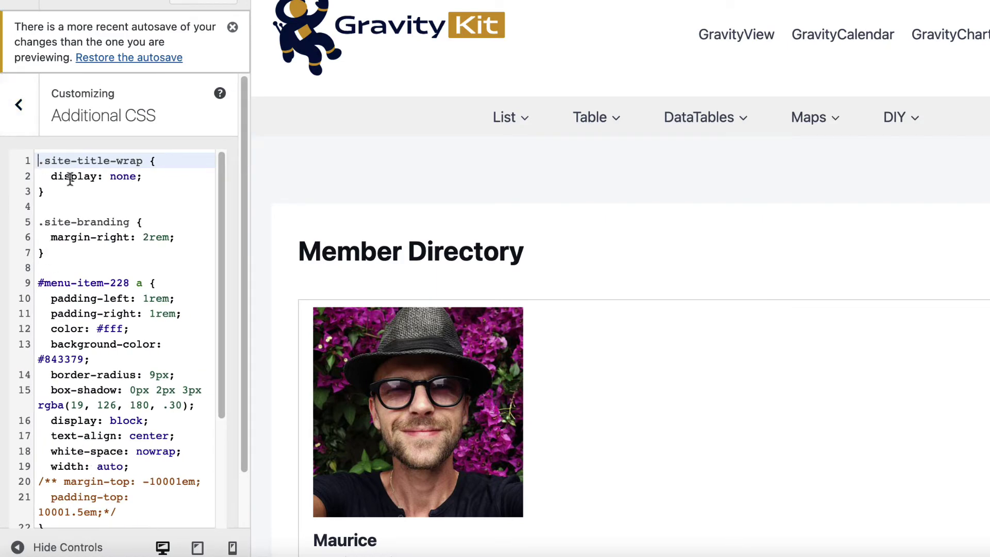
{"action": "key", "text": "Return"}
{"action": "key", "text": "Return"}
{"action": "key", "text": "Return"}
{"action": "key", "text": "Return"}
{"action": "key", "text": "Return"}
{"action": "key", "text": "Return"}
{"action": "key", "text": "Return"}
{"action": "key", "text": "Return"}
{"action": "key", "text": "Return"}
{"action": "key", "text": "Return"}
{"action": "key", "text": "Return"}
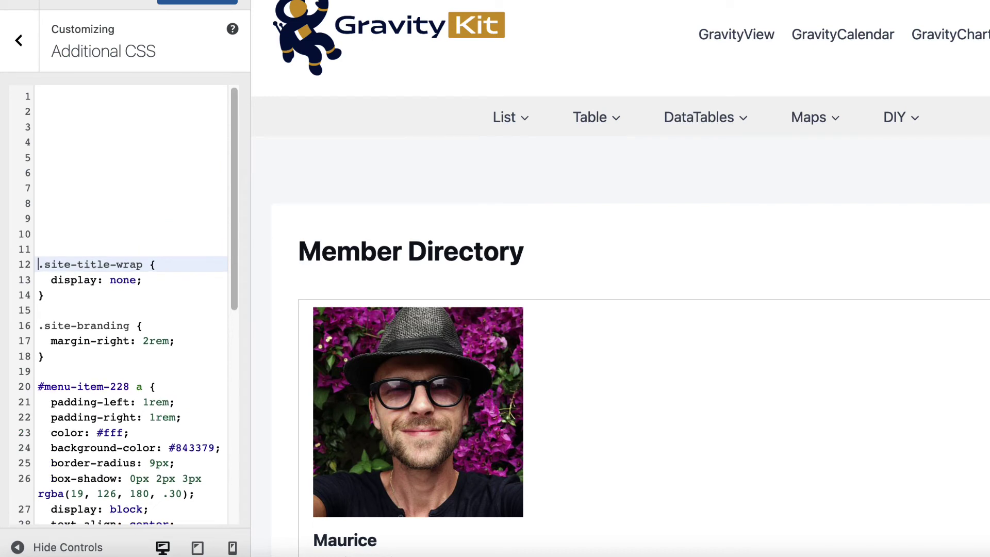
{"action": "left_click", "coordinate": [130, 104]}
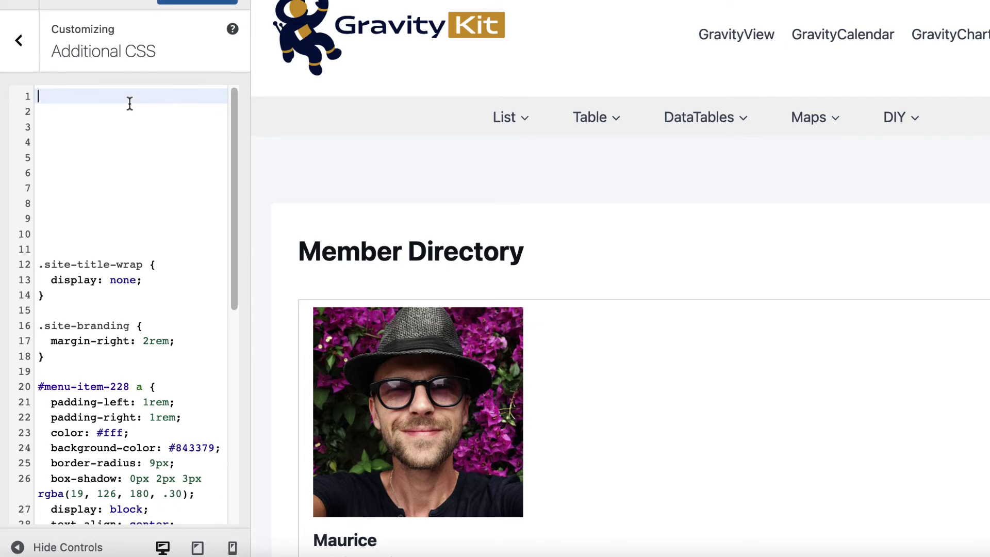
{"action": "key", "text": "ctrl+v"}
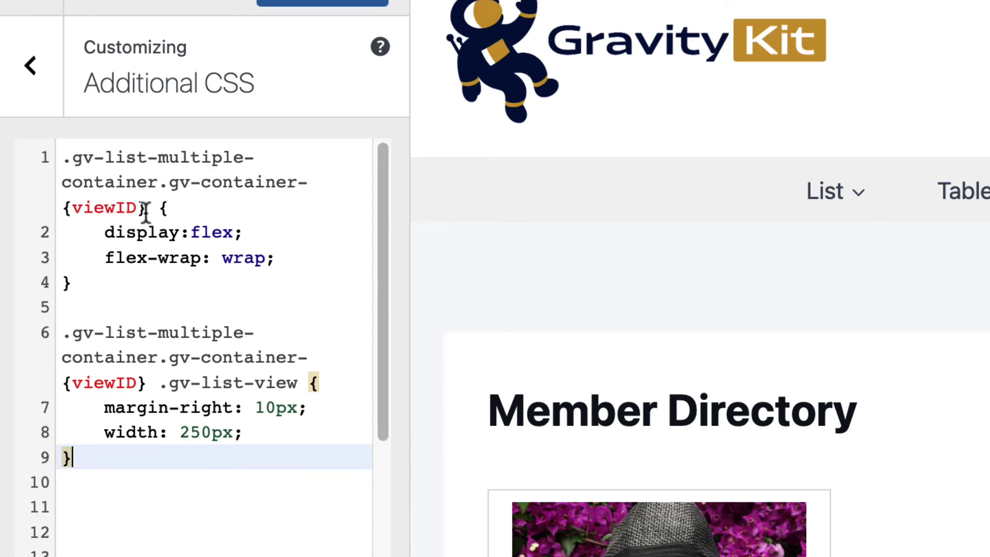
Replace the {viewID} placeholders in the pasted rules with View ID 218.
{"action": "left_click_drag", "start_coordinate": [146, 209], "coordinate": [61, 209]}
{"action": "type", "text": "21"}
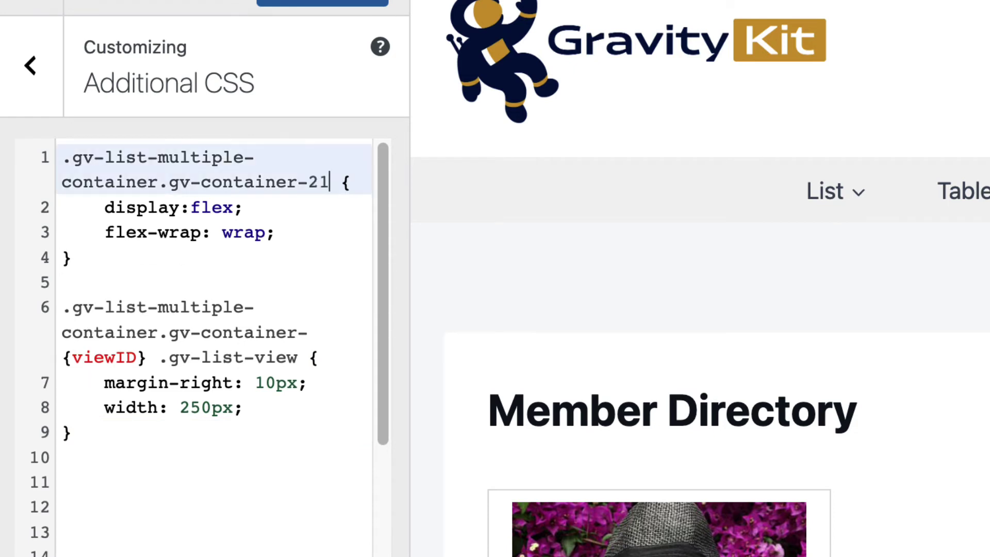
{"action": "type", "text": "8"}
{"action": "left_click_drag", "start_coordinate": [147, 357], "coordinate": [55, 357]}
{"action": "type", "text": "218"}
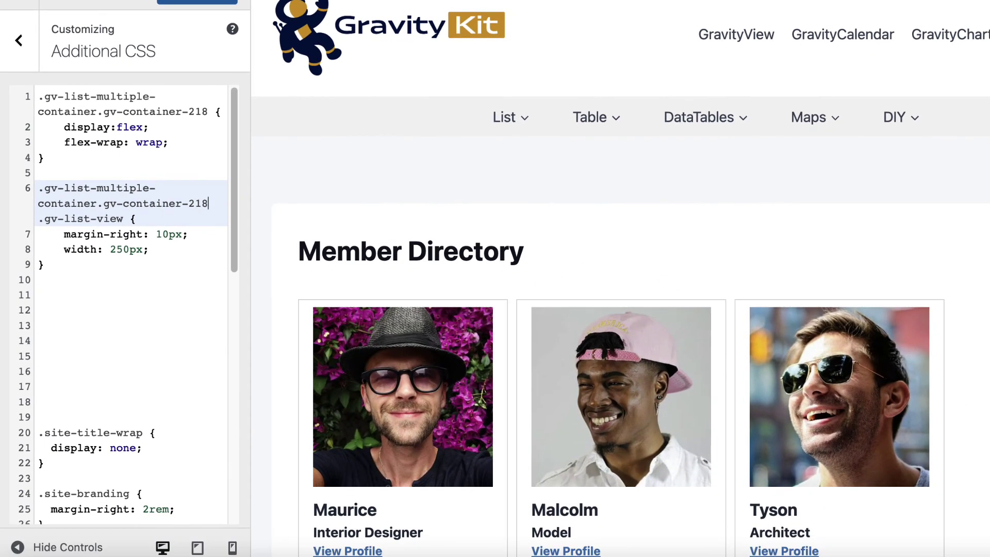
{"action": "scroll", "coordinate": [620, 279], "scroll_direction": "down", "scroll_amount": 5}
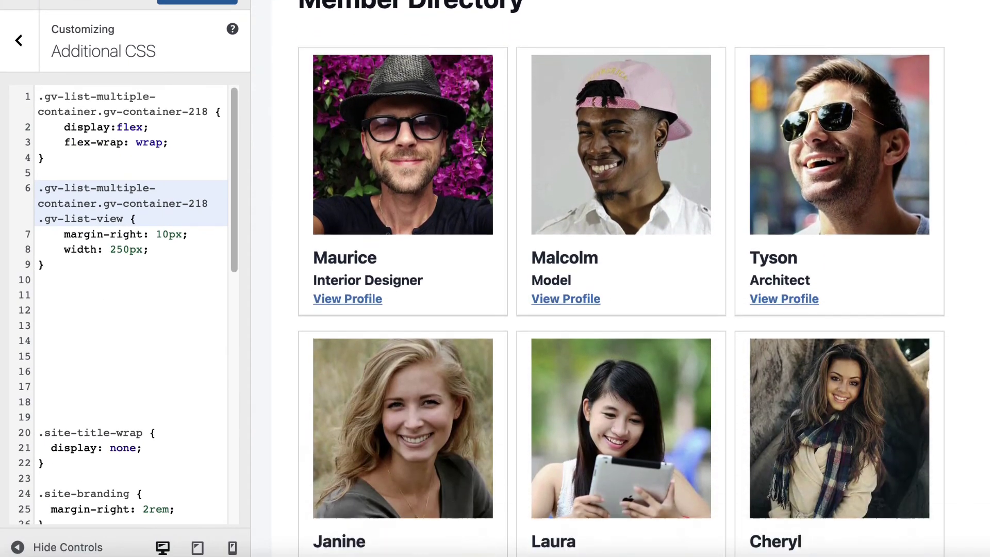
{"action": "scroll", "coordinate": [619, 279], "scroll_direction": "down", "scroll_amount": 1}
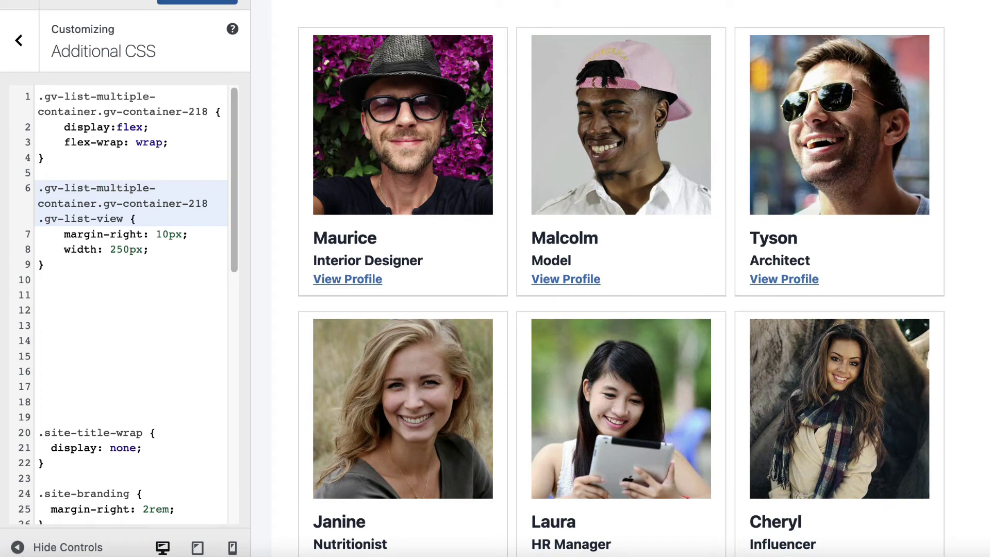
{"action": "scroll", "coordinate": [619, 279], "scroll_direction": "down", "scroll_amount": 10}
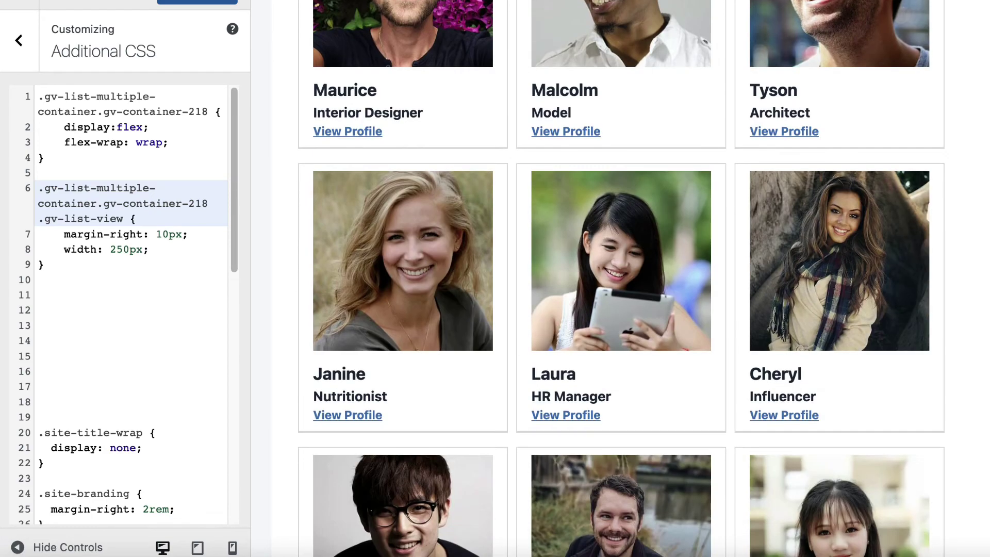
{"action": "scroll", "coordinate": [620, 278], "scroll_direction": "up", "scroll_amount": 20}
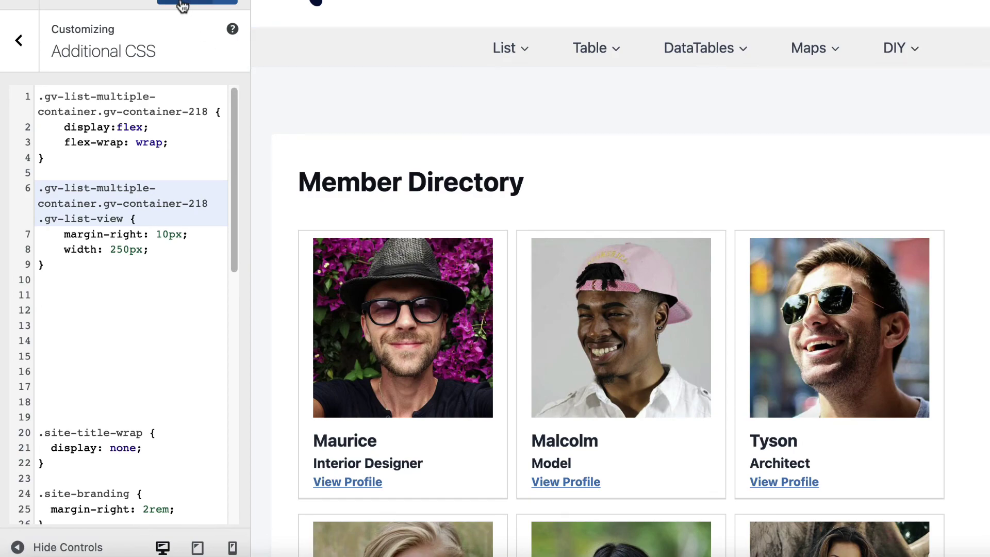
Publish the CSS and review the live Member Directory grid of four cards per row.
{"action": "left_click", "coordinate": [183, 3]}
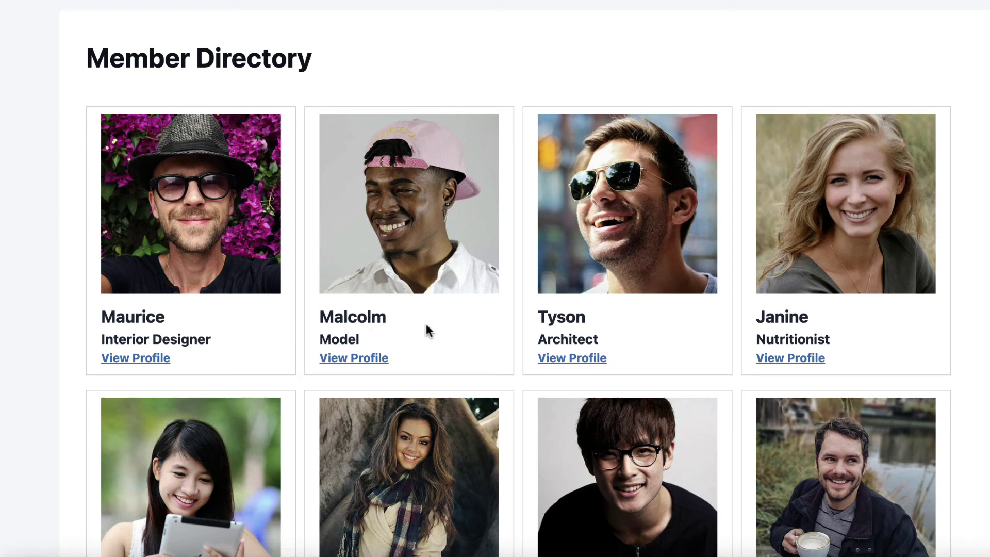
{"action": "scroll", "coordinate": [495, 278], "scroll_direction": "down", "scroll_amount": 10}
{"action": "scroll", "coordinate": [495, 279], "scroll_direction": "up", "scroll_amount": 5}
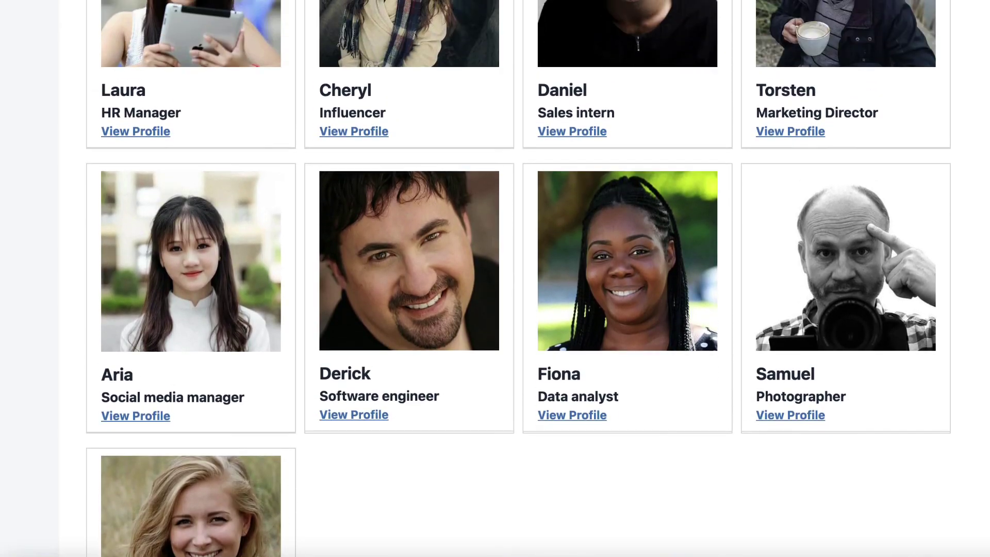
{"action": "scroll", "coordinate": [496, 278], "scroll_direction": "up", "scroll_amount": 1}
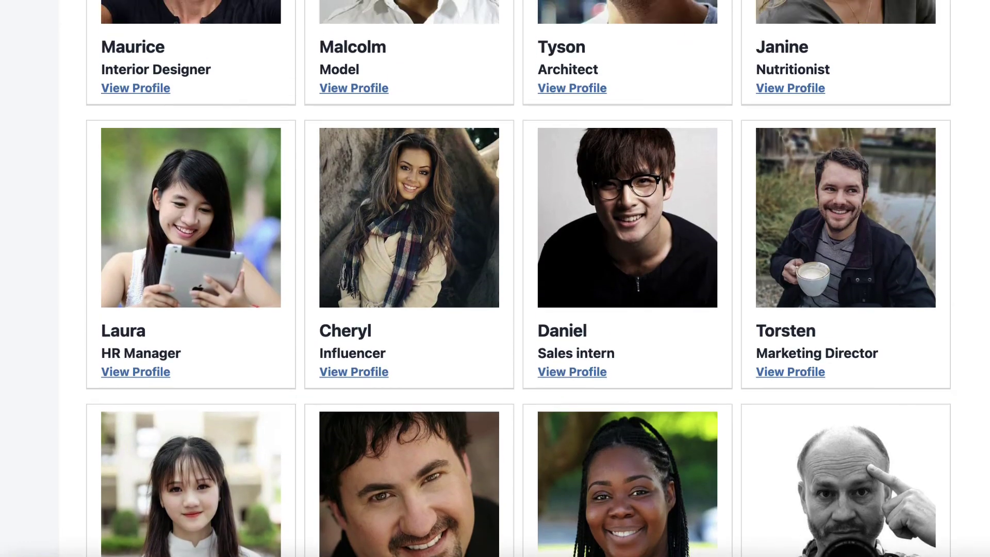
{"action": "scroll", "coordinate": [886, 165], "scroll_direction": "up", "scroll_amount": 7}
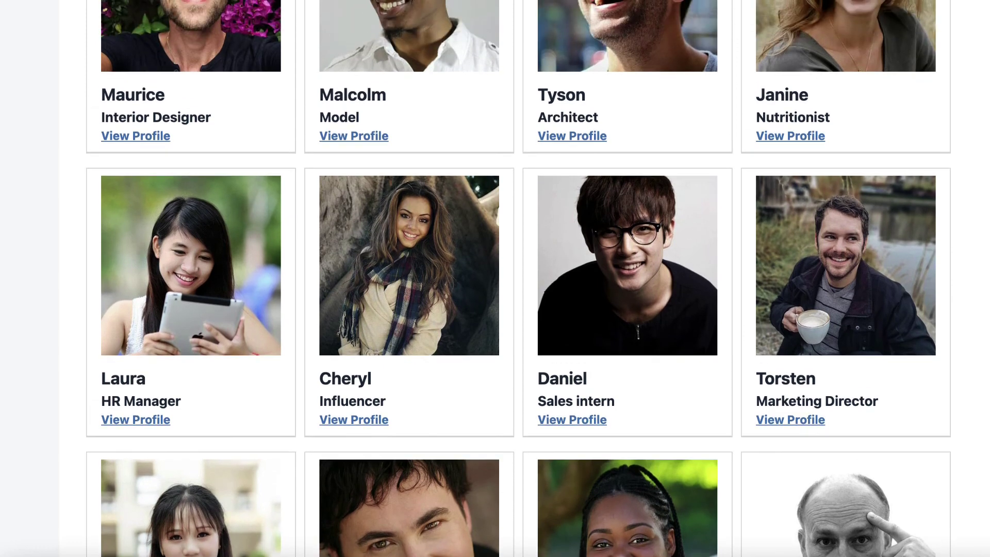